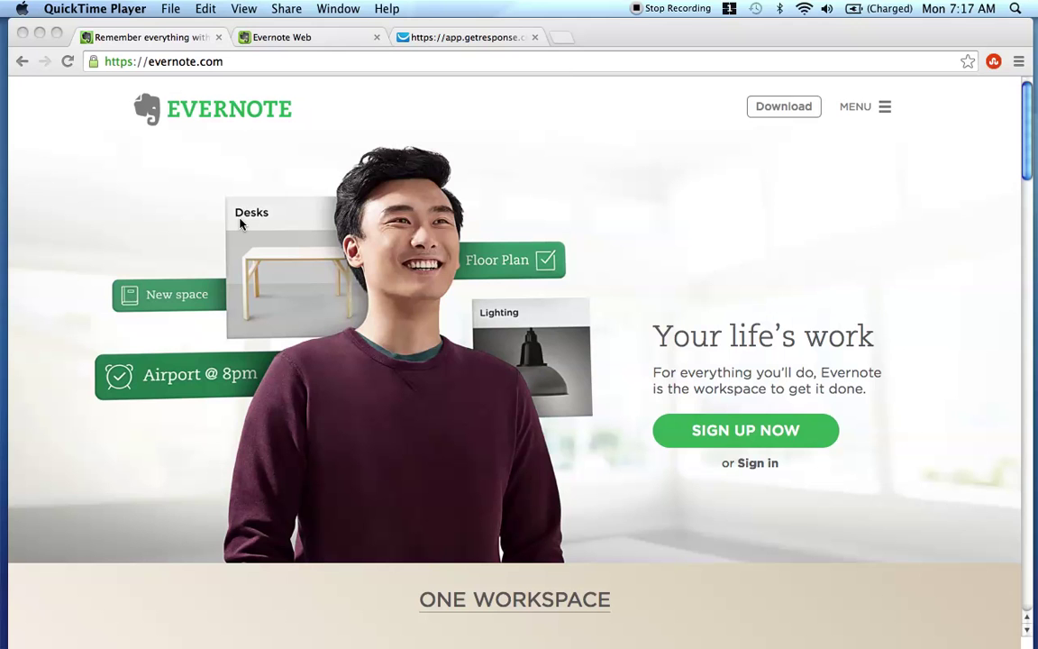
Switch to the Evernote Web page, clear the "traffic" search and list All Notes.
left_click(240, 222)
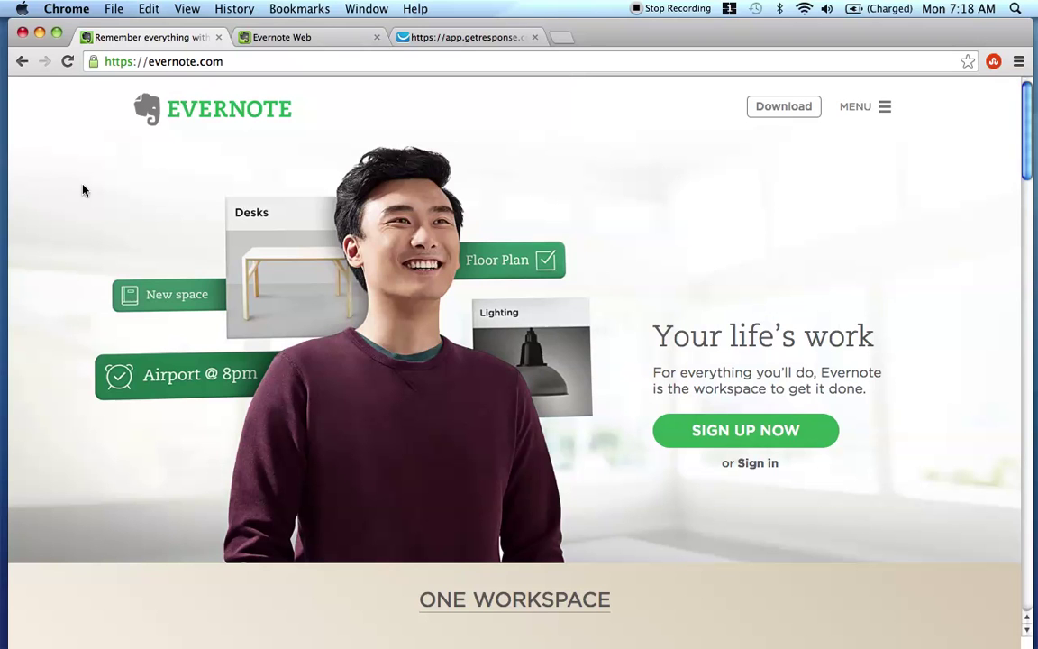
left_click(332, 36)
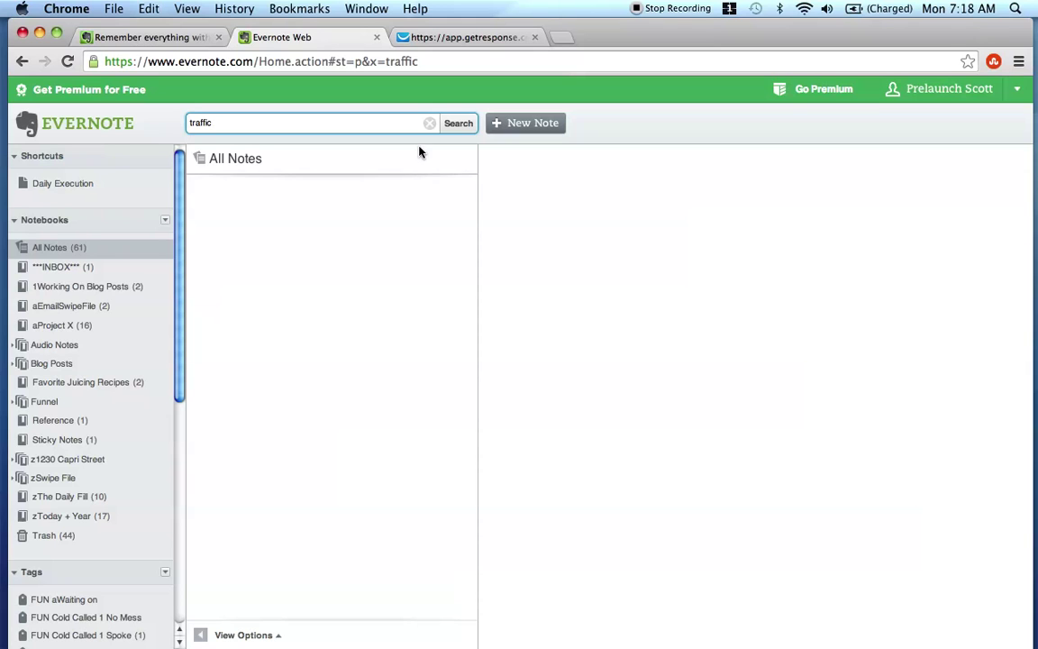
left_click(429, 123)
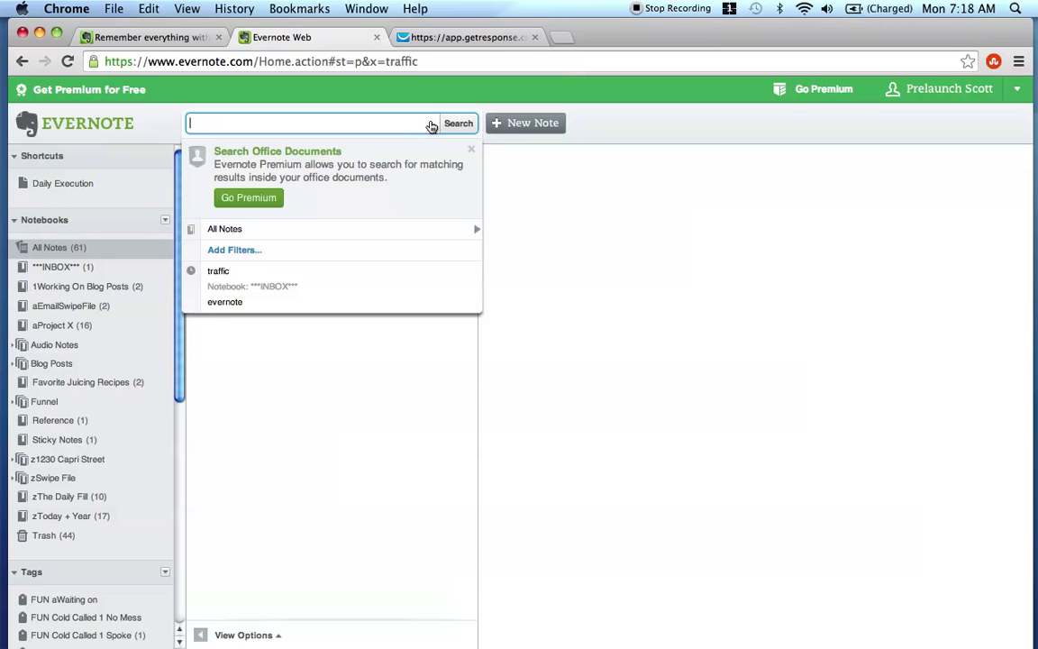
left_click(77, 247)
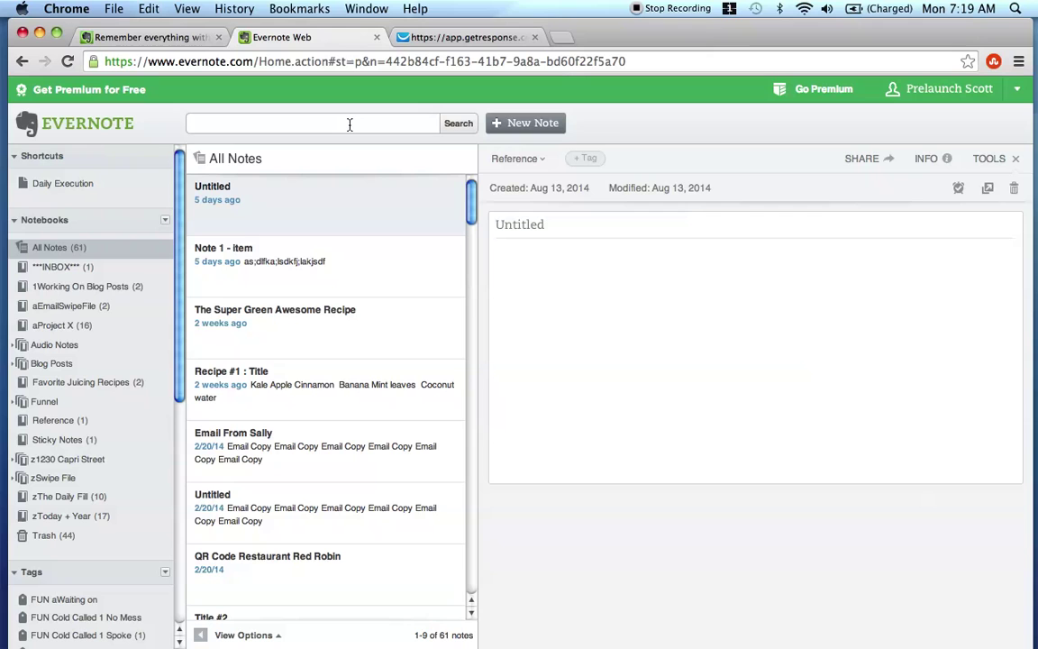
left_click(72, 247)
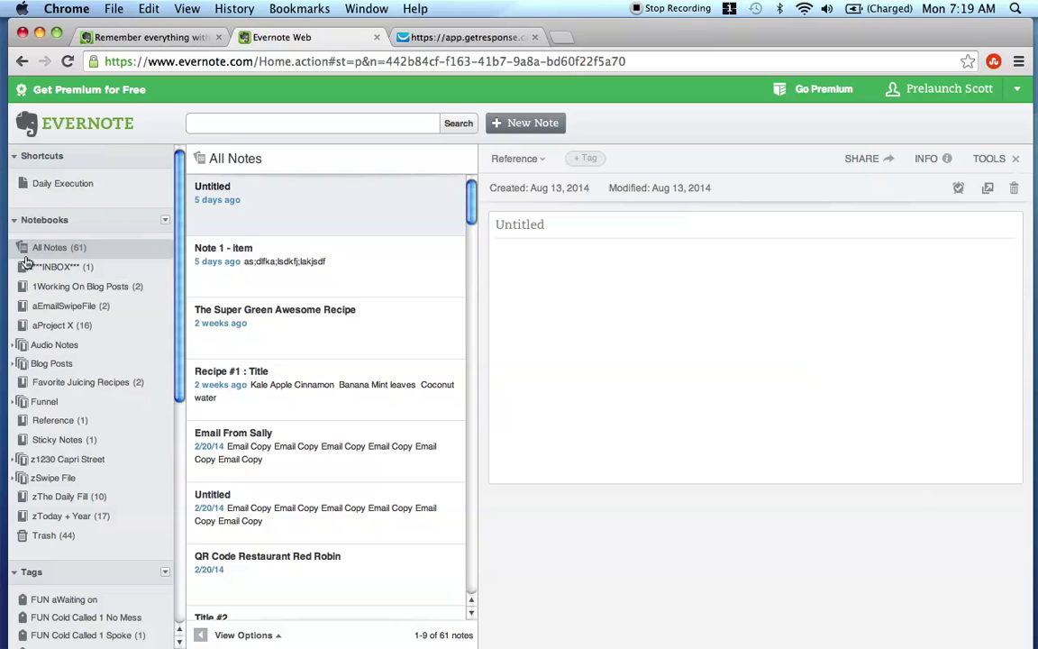
Search all notes for the keyword "called".
left_click(313, 123)
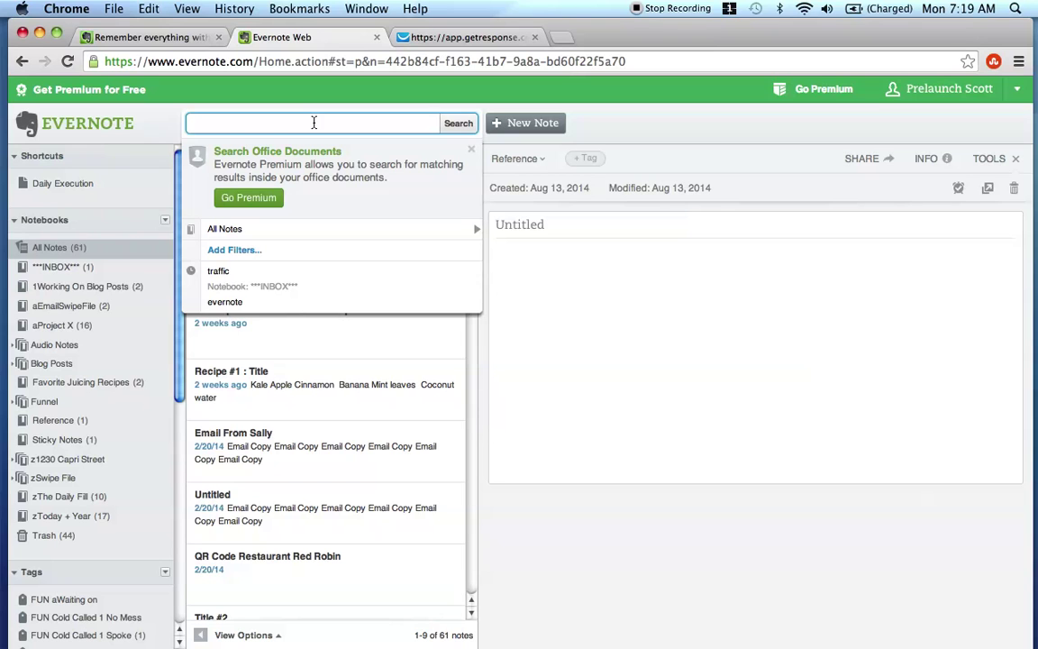
type("called")
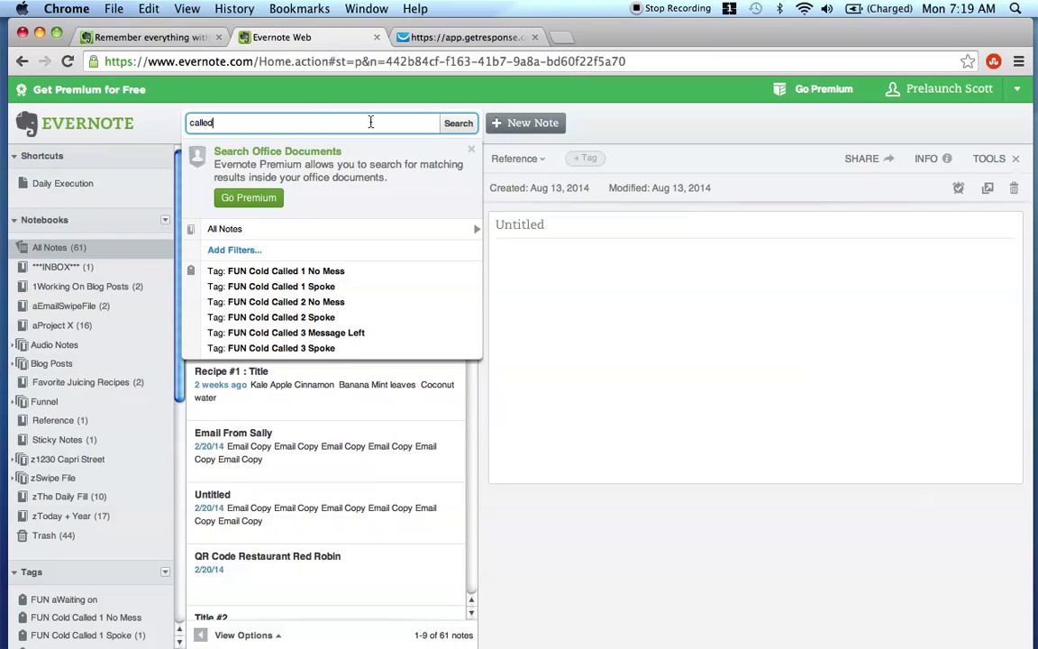
left_click(456, 123)
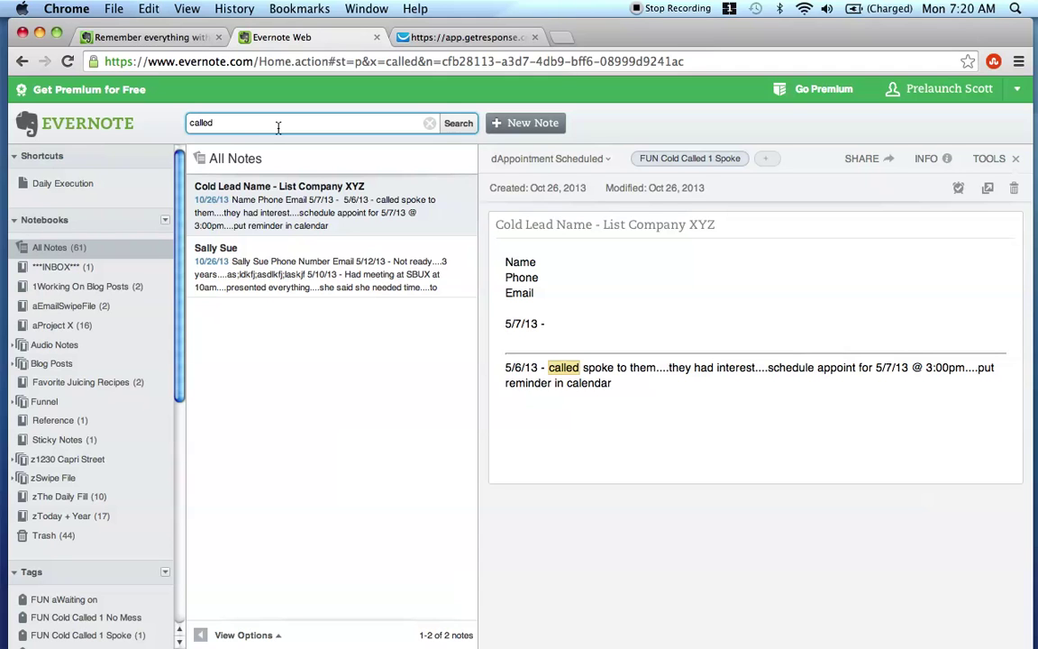
Save the current search under the name "Those Who I Have Called".
left_click(277, 127)
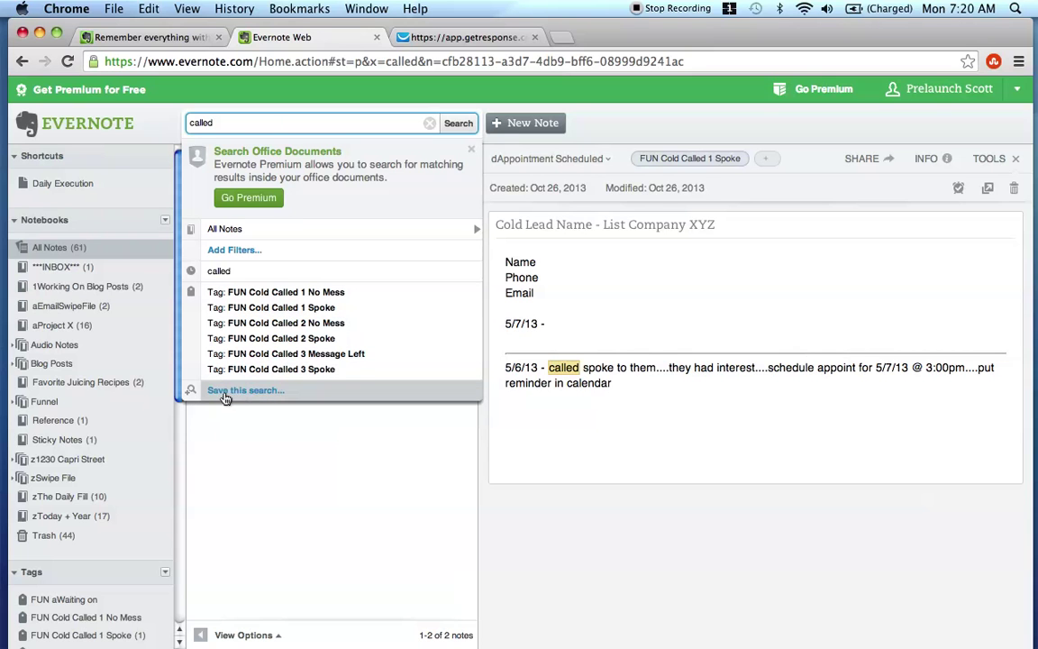
left_click(260, 391)
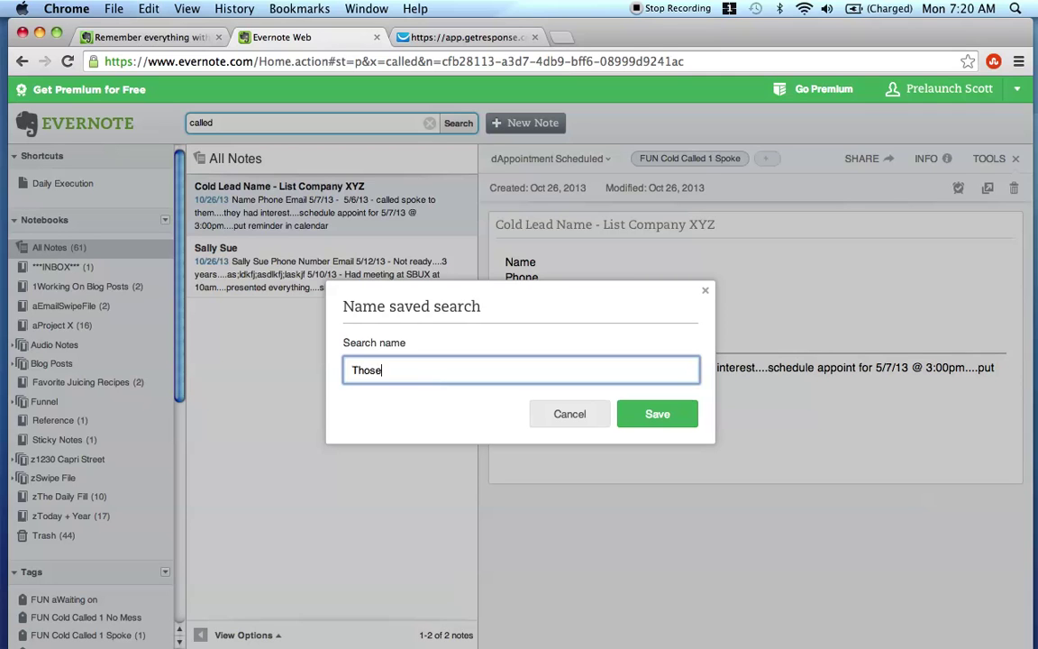
type("Who I Have Called")
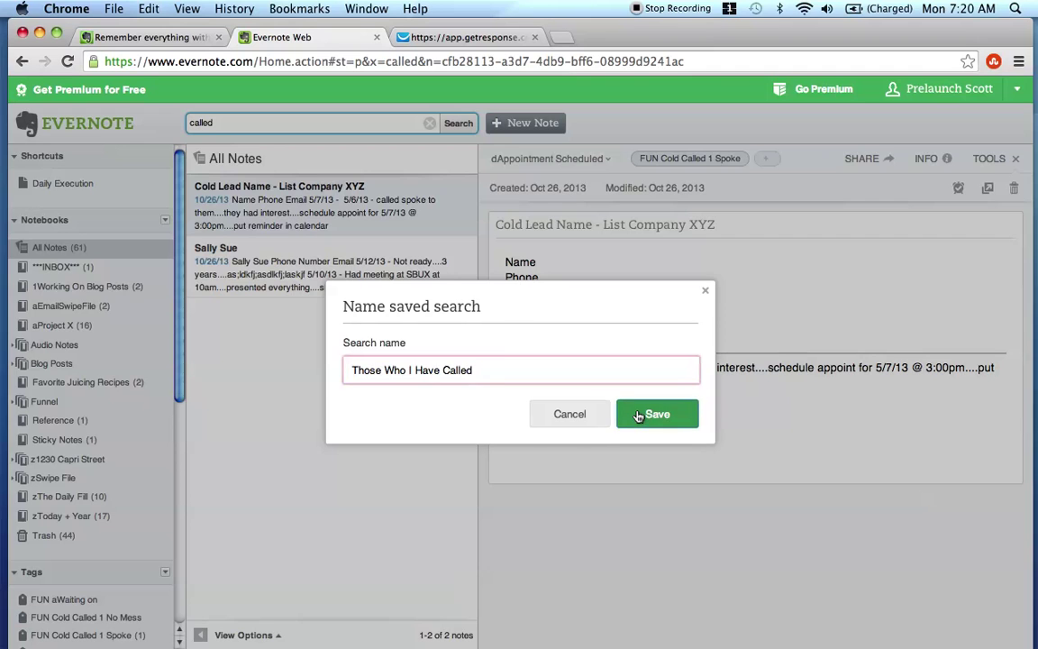
left_click(638, 415)
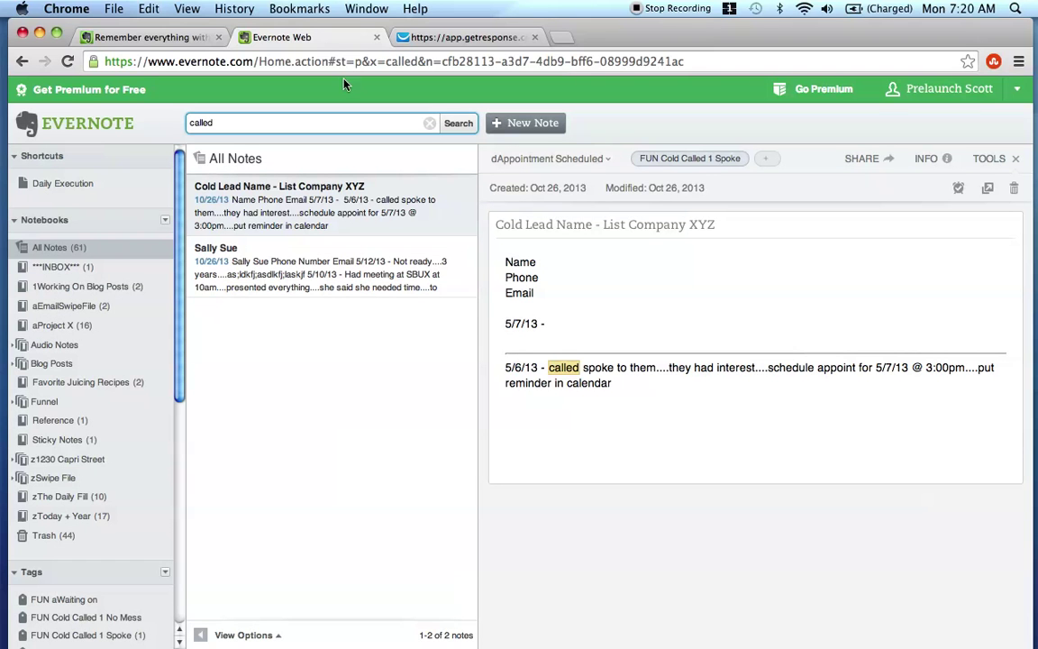
Clear the search by returning to All Notes and run the saved search "Those Who I Have Called".
left_click(430, 123)
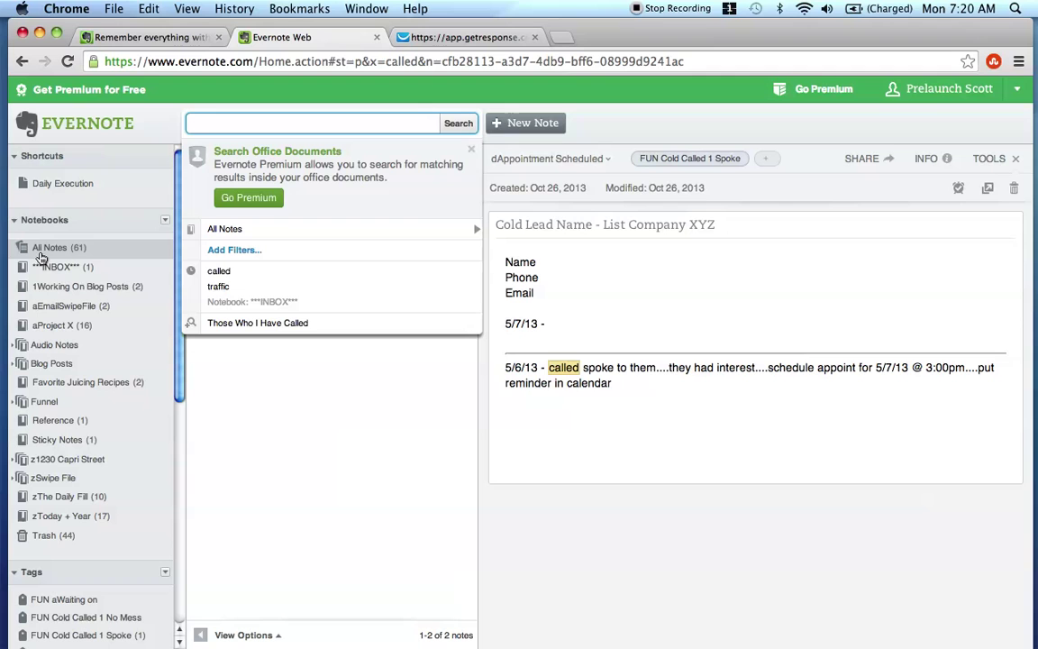
left_click(623, 287)
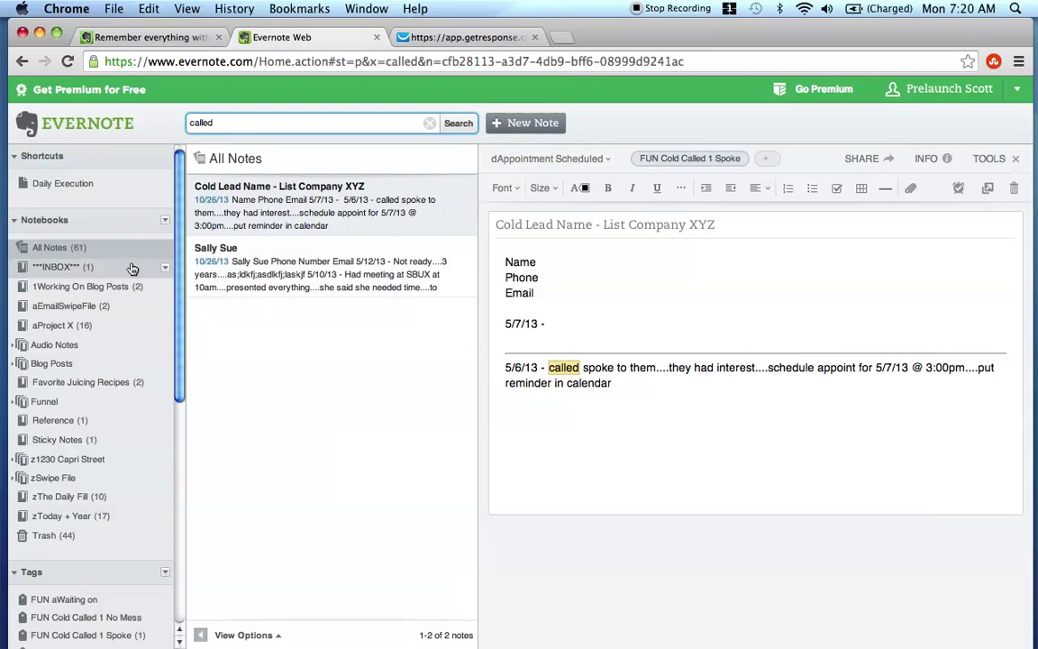
left_click(56, 248)
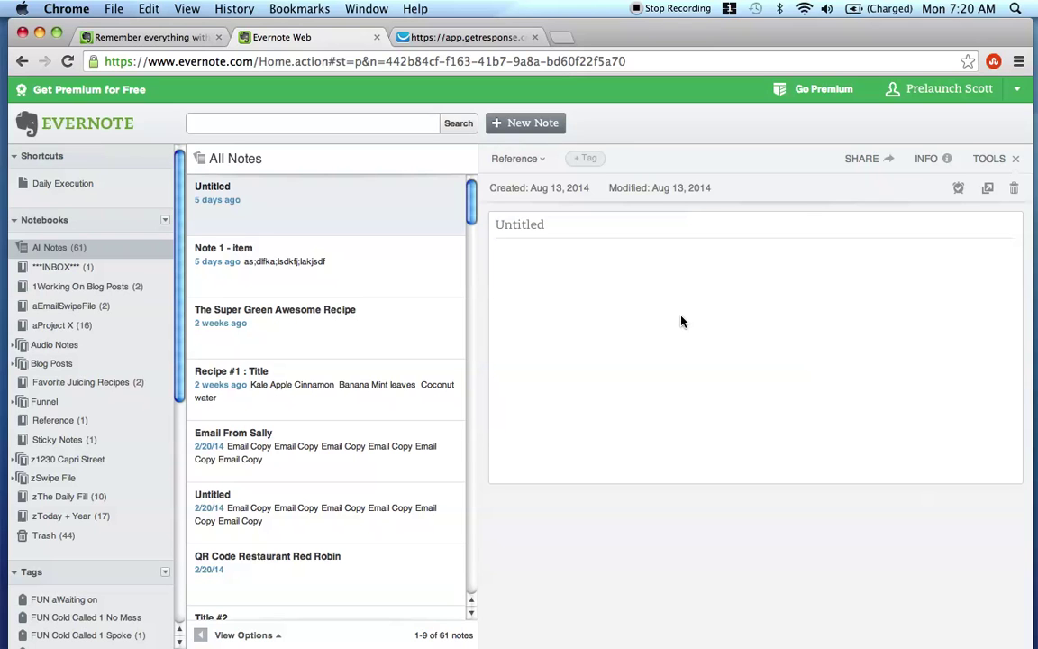
left_click(317, 126)
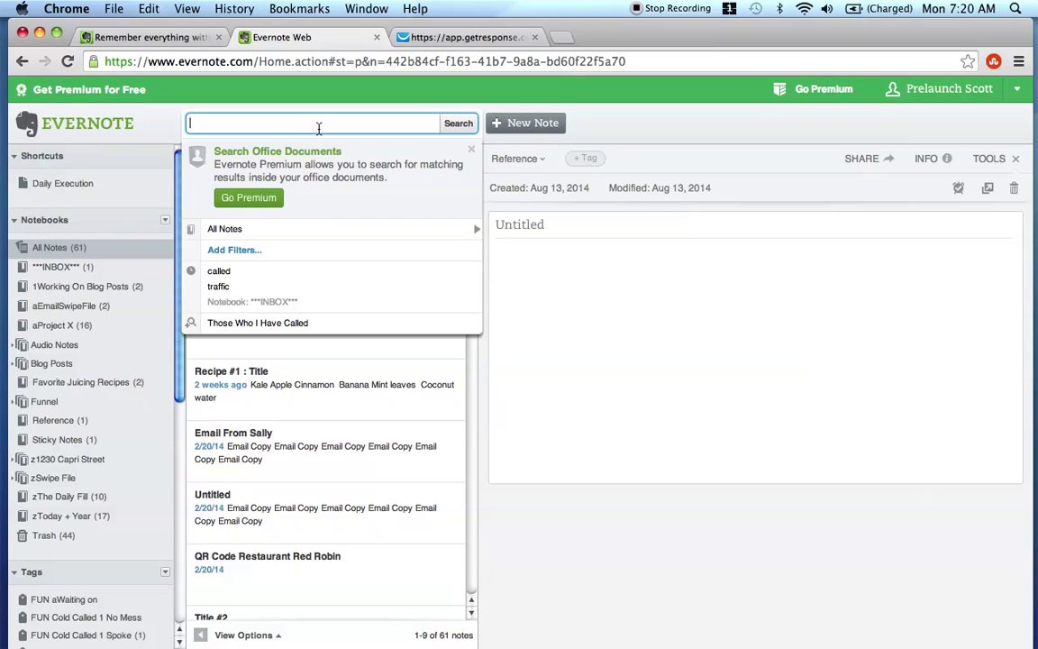
left_click(264, 325)
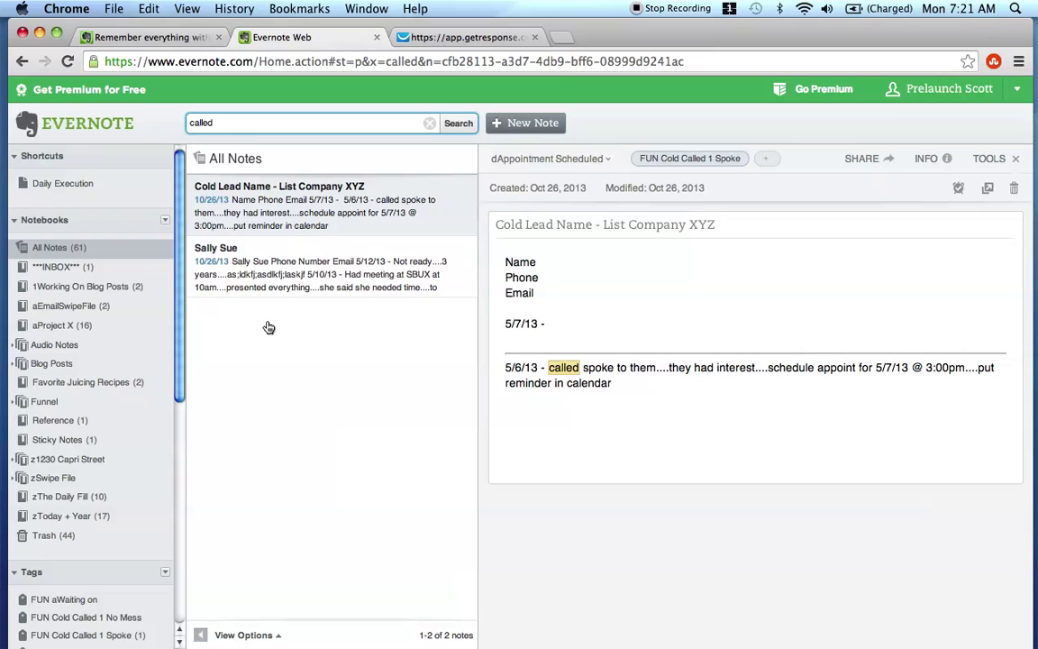
Search for "called" restricted to notes with the tag "FUN Cold Called 1 No Mess".
left_click(262, 122)
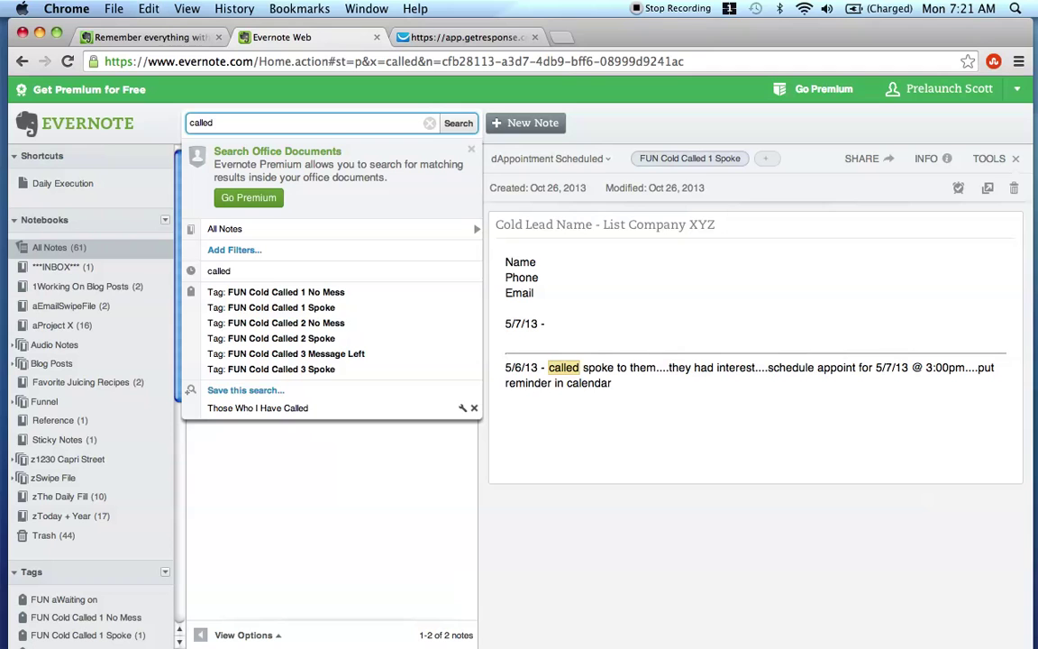
type("TA")
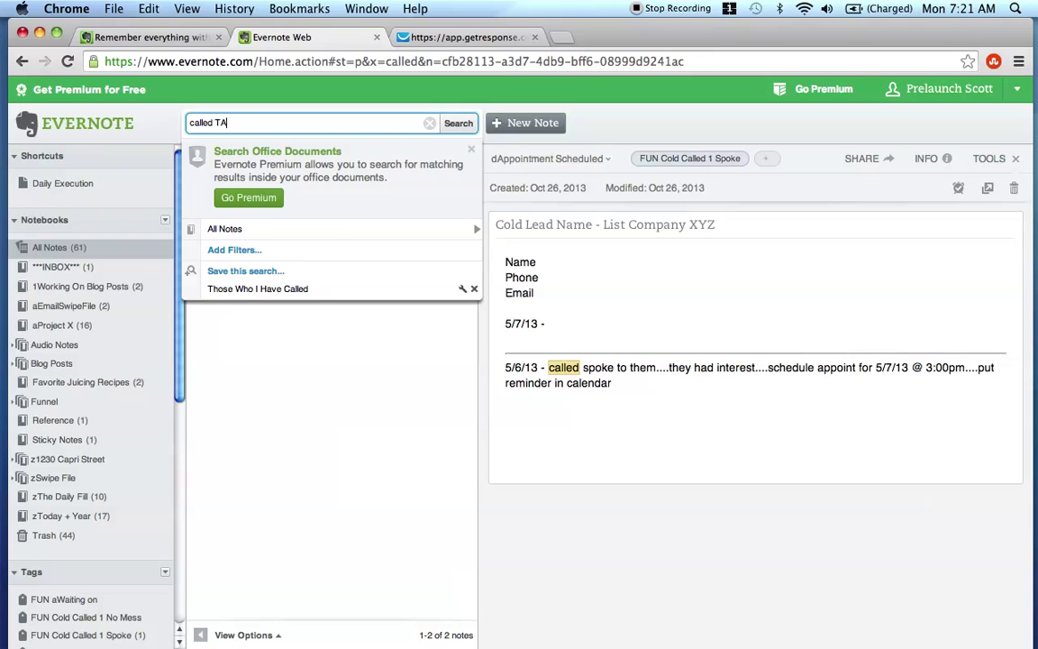
key("BackSpace")
key("BackSpace")
key("BackSpace")
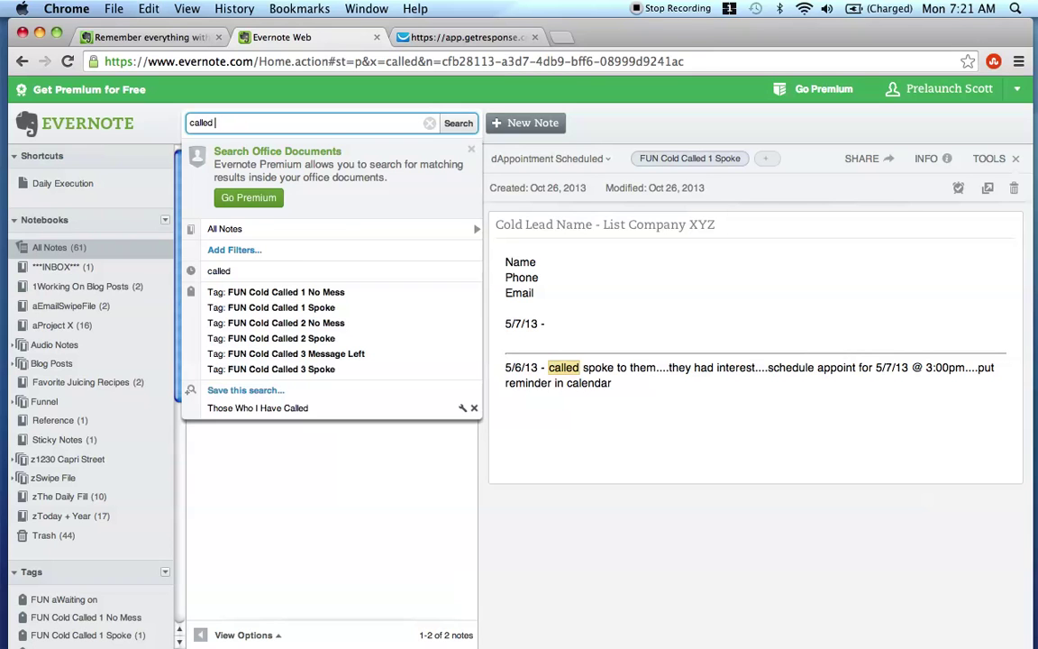
left_click(276, 293)
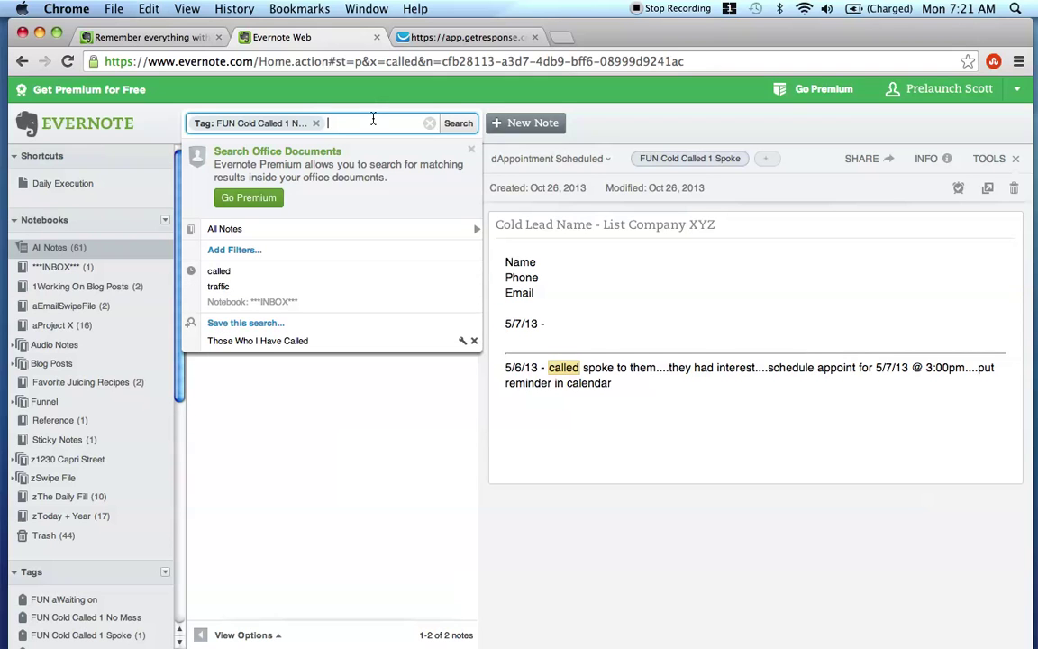
type("called")
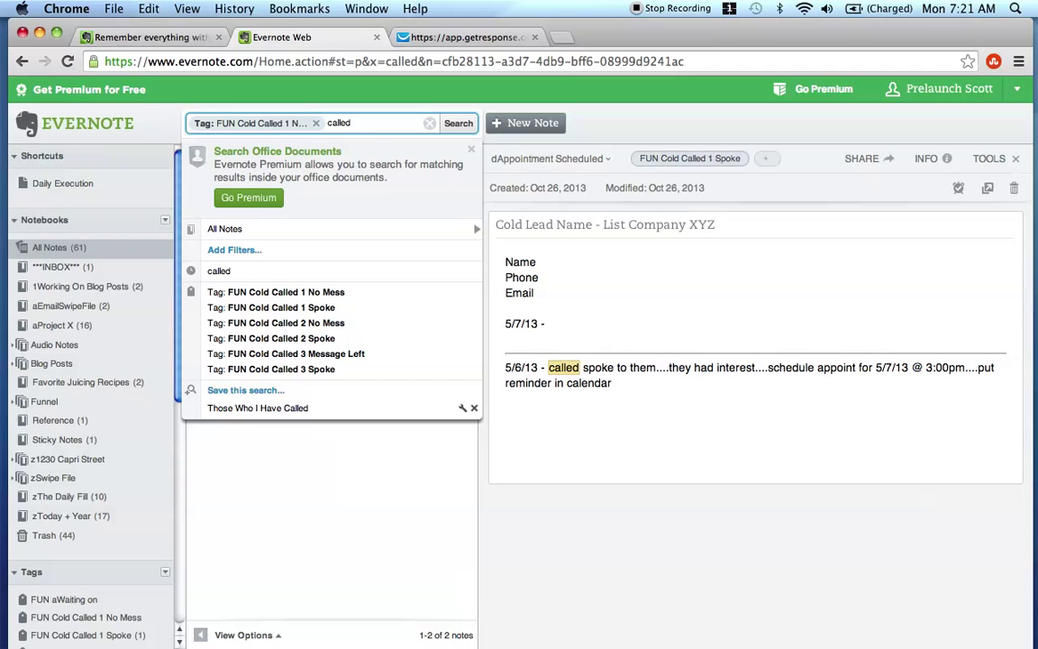
left_click(454, 124)
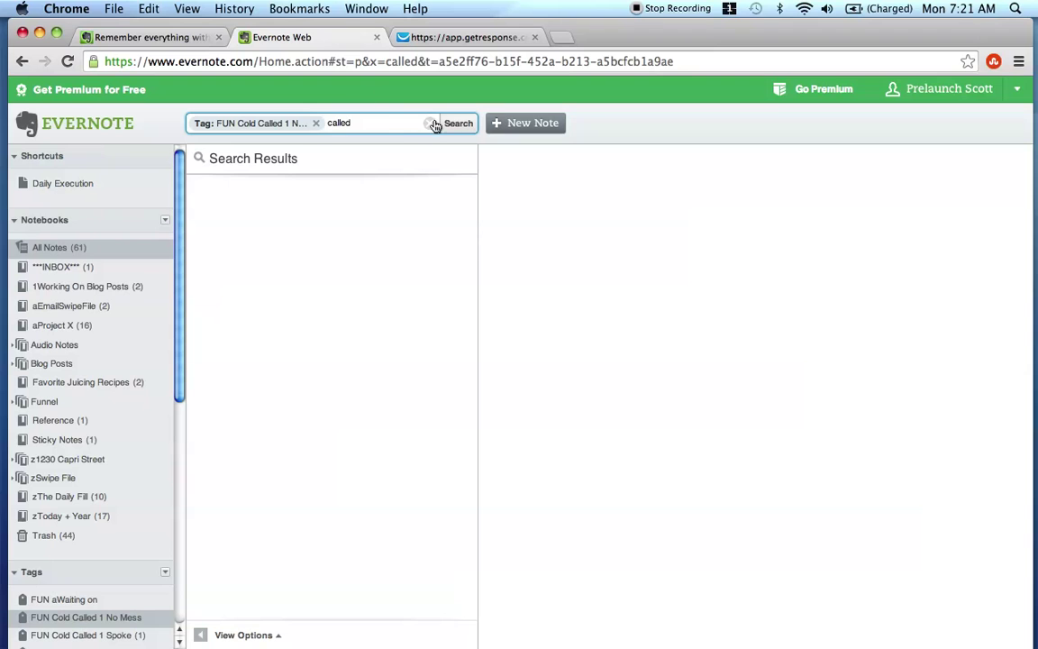
Save the tag-filtered search as "Cold Called No Mess" and check it in the list of saved searches.
left_click(395, 125)
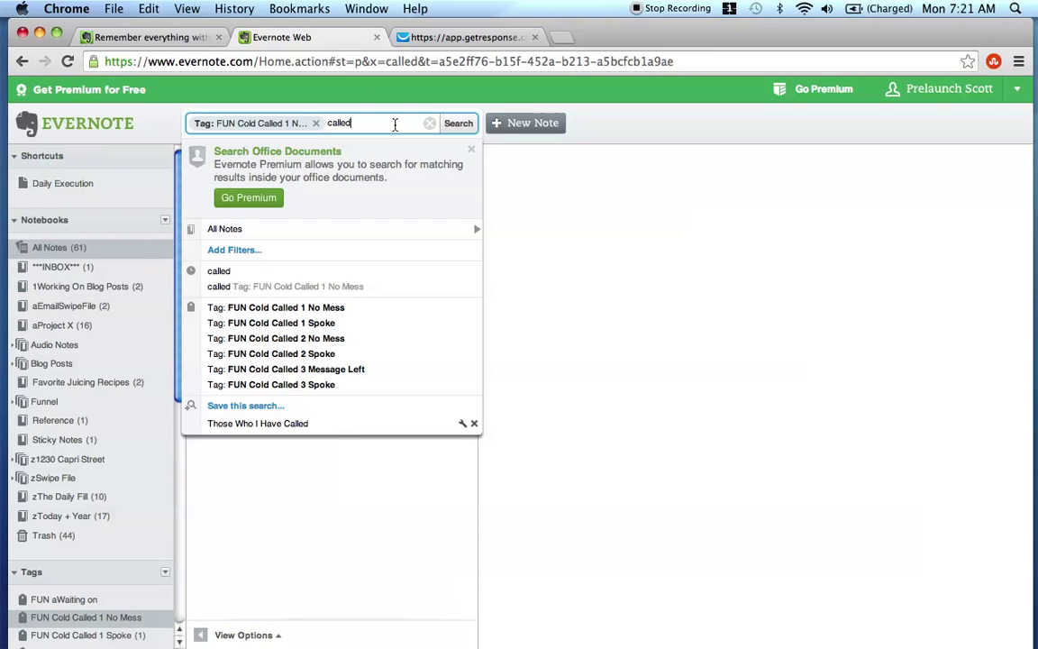
left_click(259, 407)
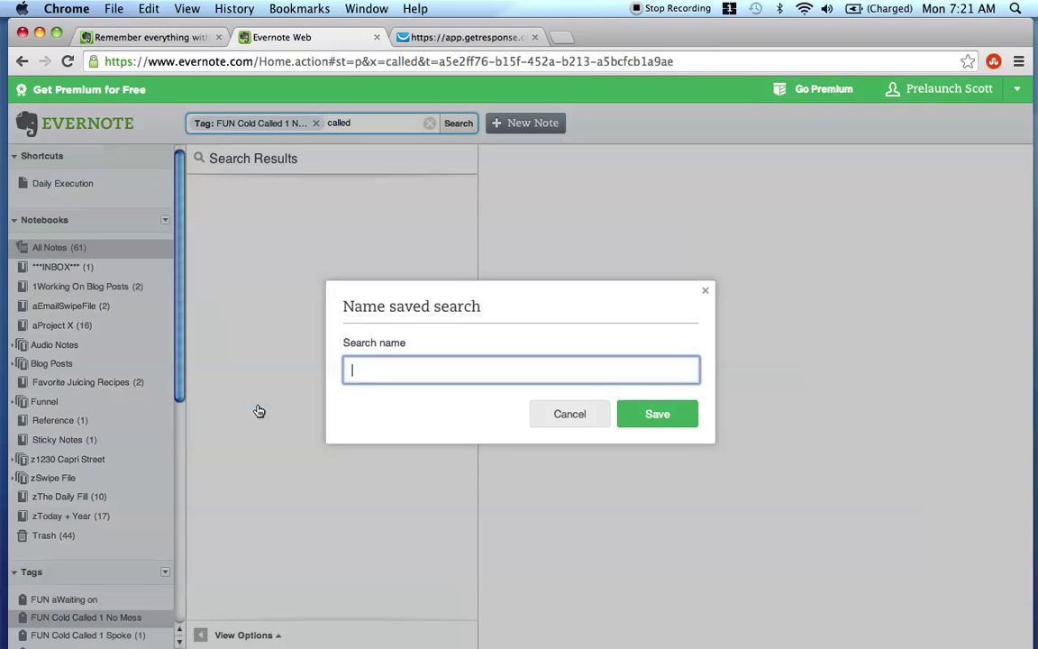
type("Cold Called No Mess")
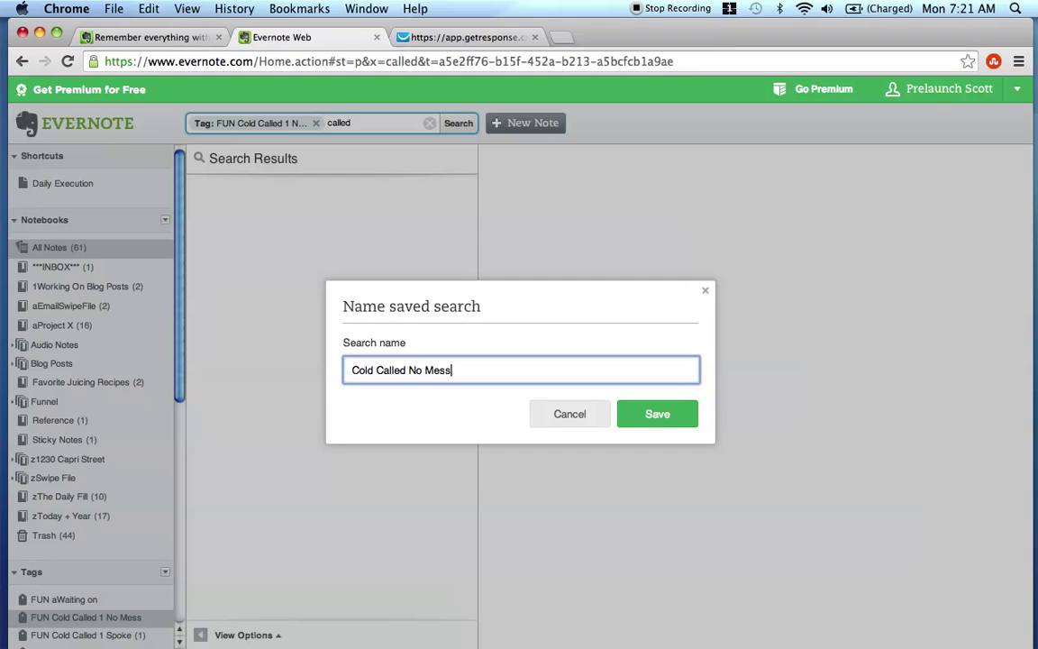
left_click(679, 415)
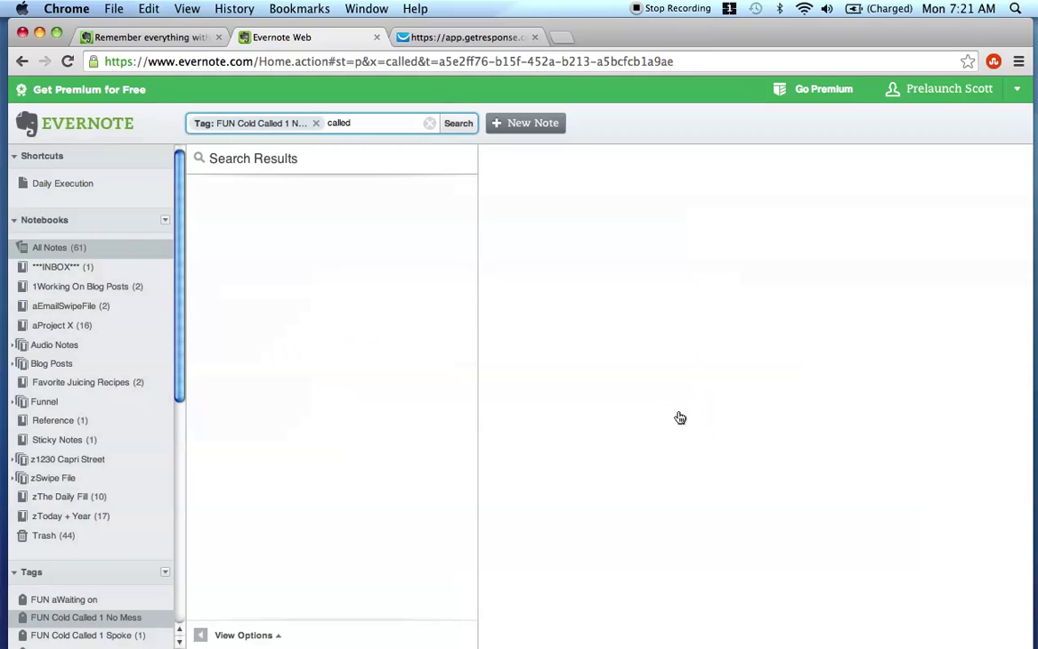
left_click(379, 120)
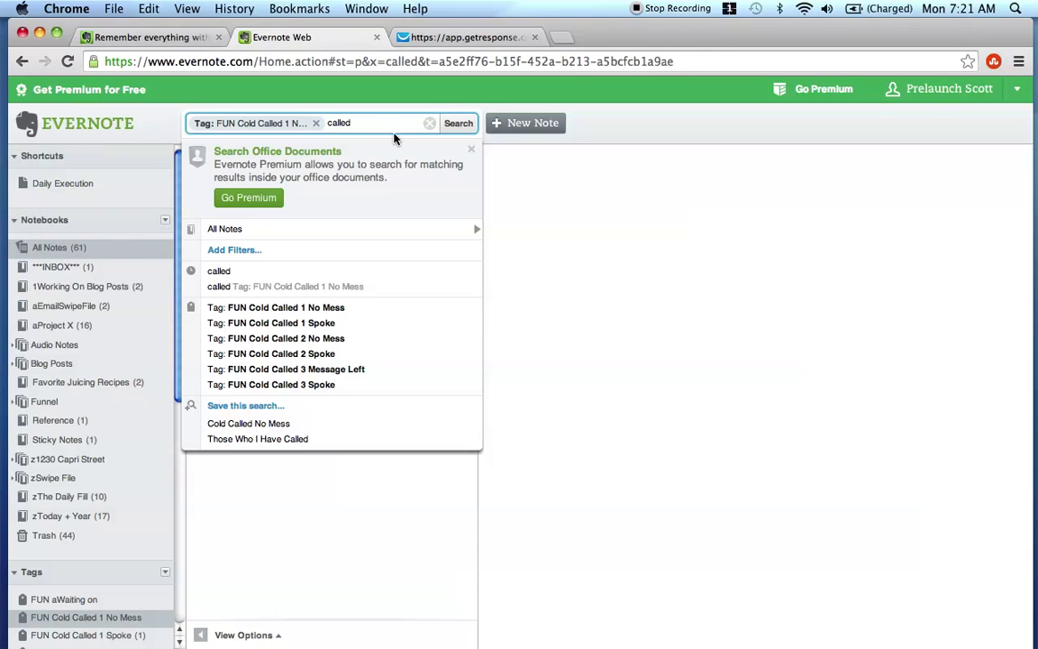
left_click(538, 252)
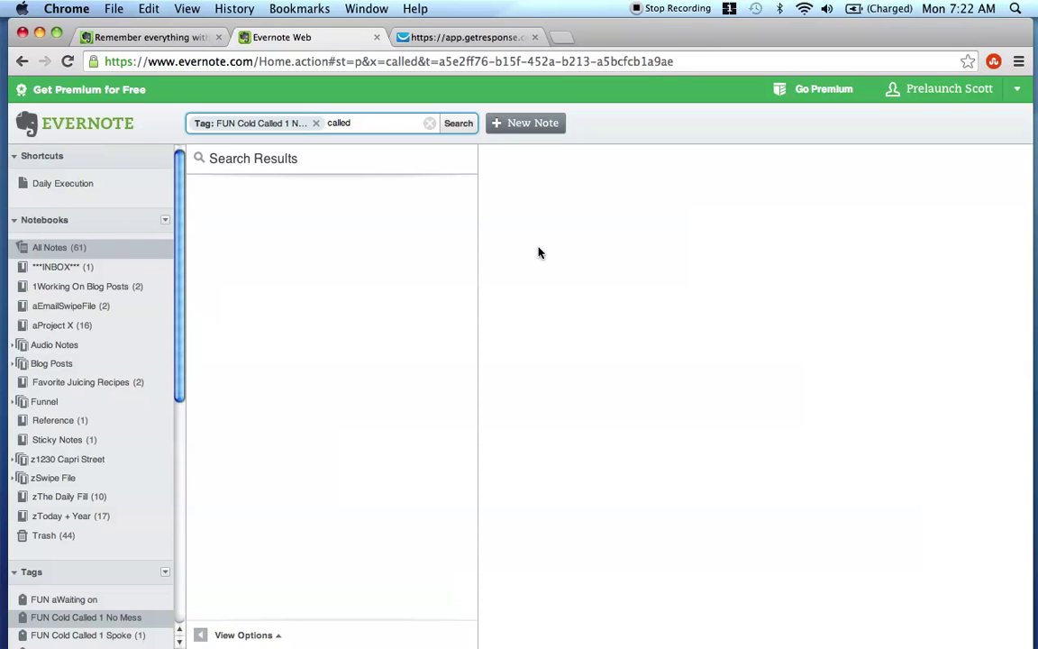
Switch to the GetResponse form page, load the trainer's website address ending in /entraining and view the form's questions.
left_click(454, 37)
left_click(441, 61)
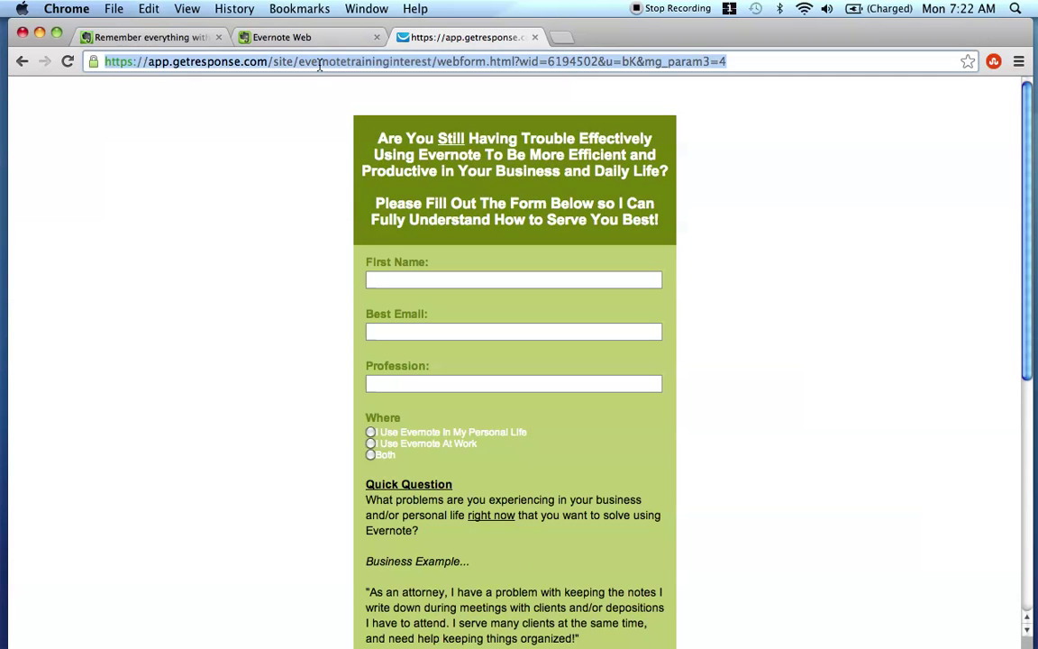
type("sc")
key("Right")
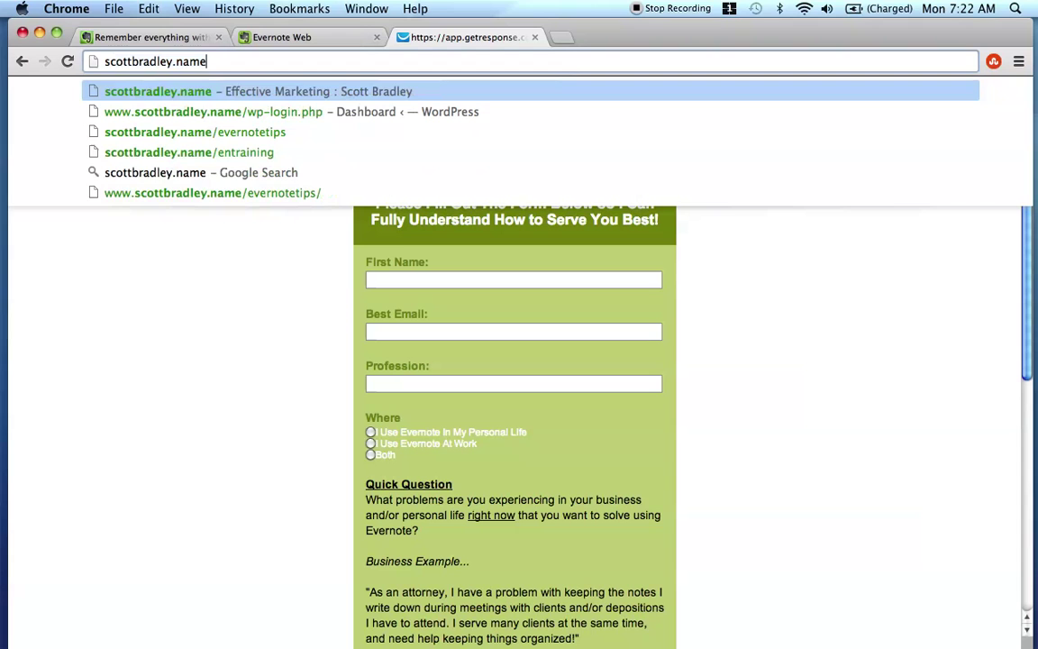
type("/entraining")
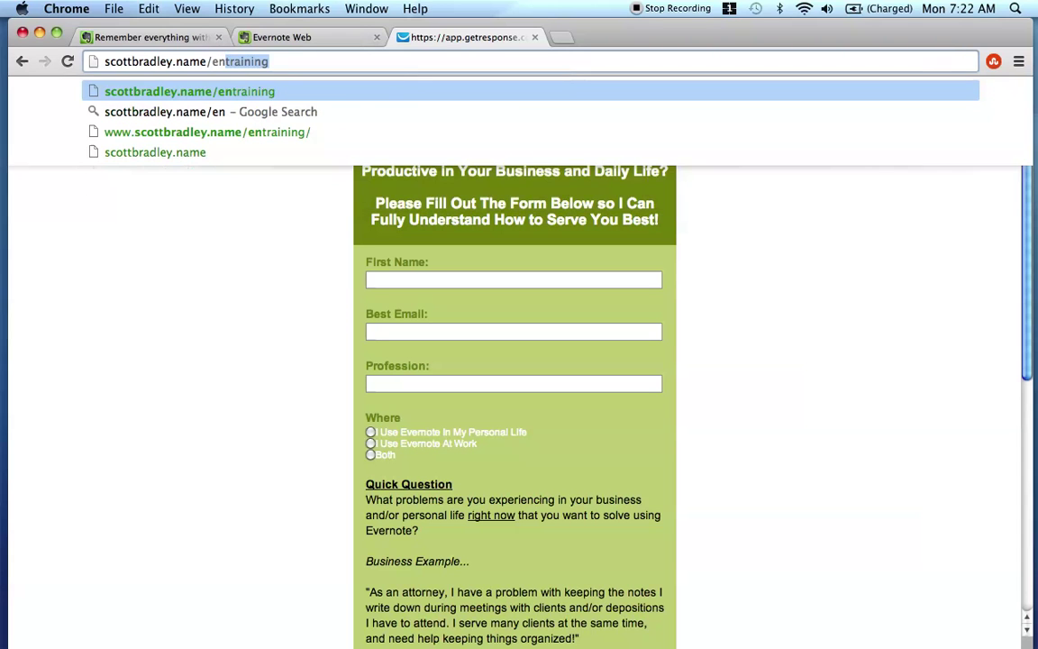
key("Right")
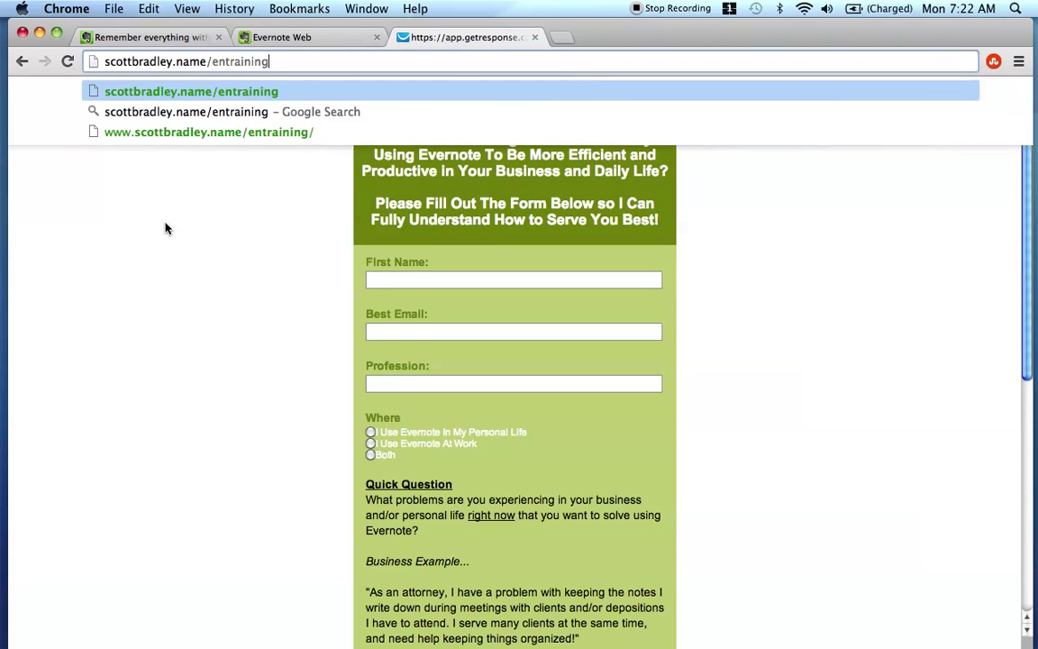
key("Return")
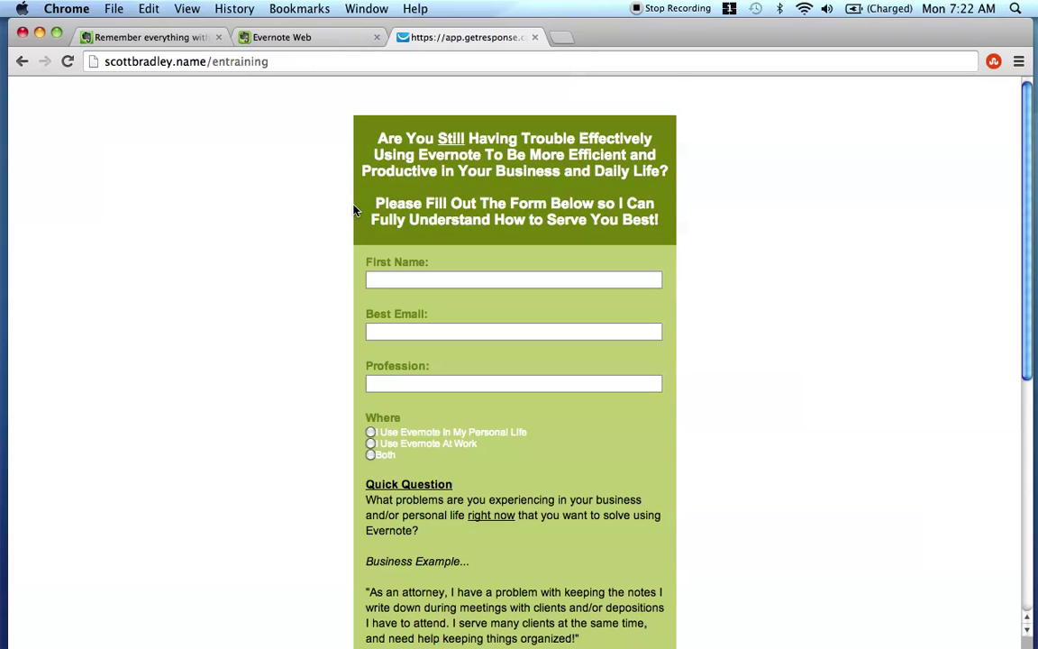
scroll(293, 214, "down", 3)
scroll(293, 213, "down", 1)
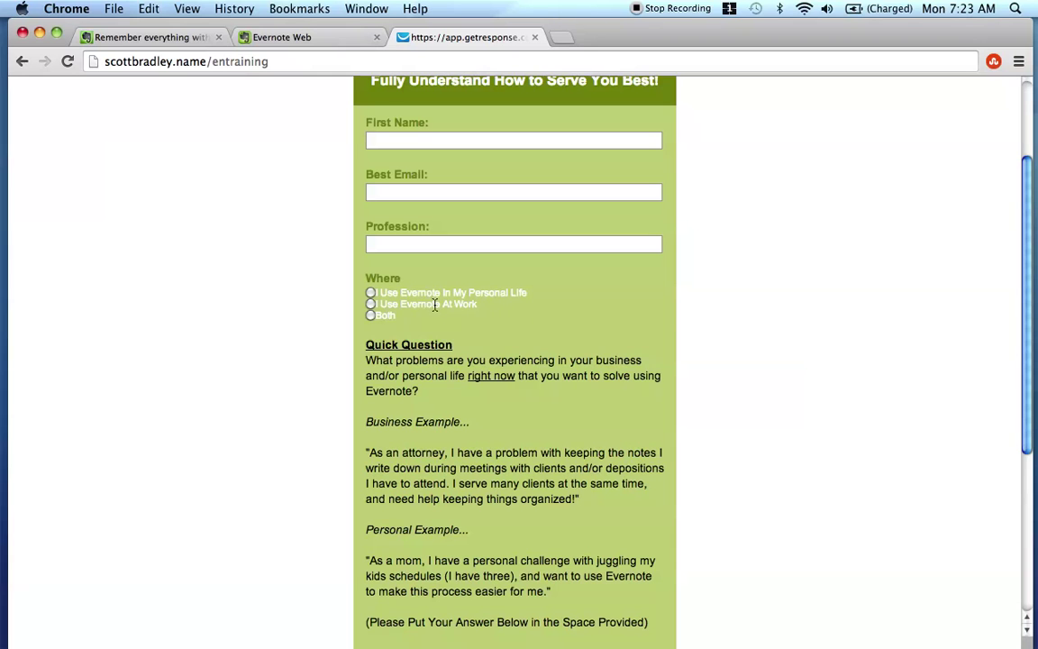
Review the training form from its Problems answer box and confirmation note back up to the heading and contact fields.
scroll(209, 319, "down", 3)
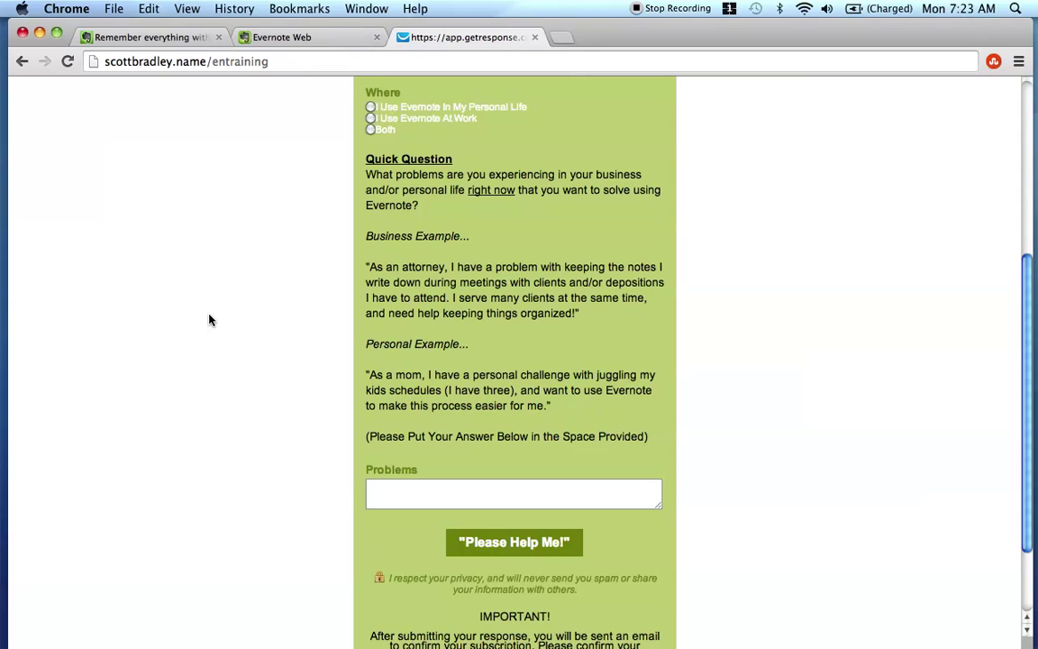
left_click(393, 495)
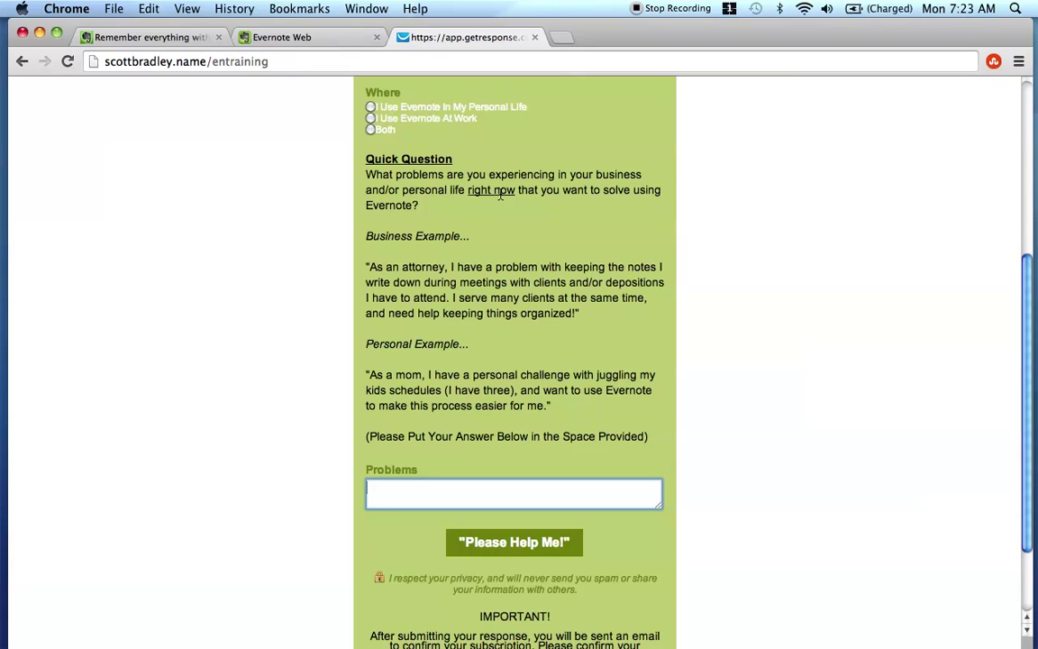
scroll(313, 227, "down", 3)
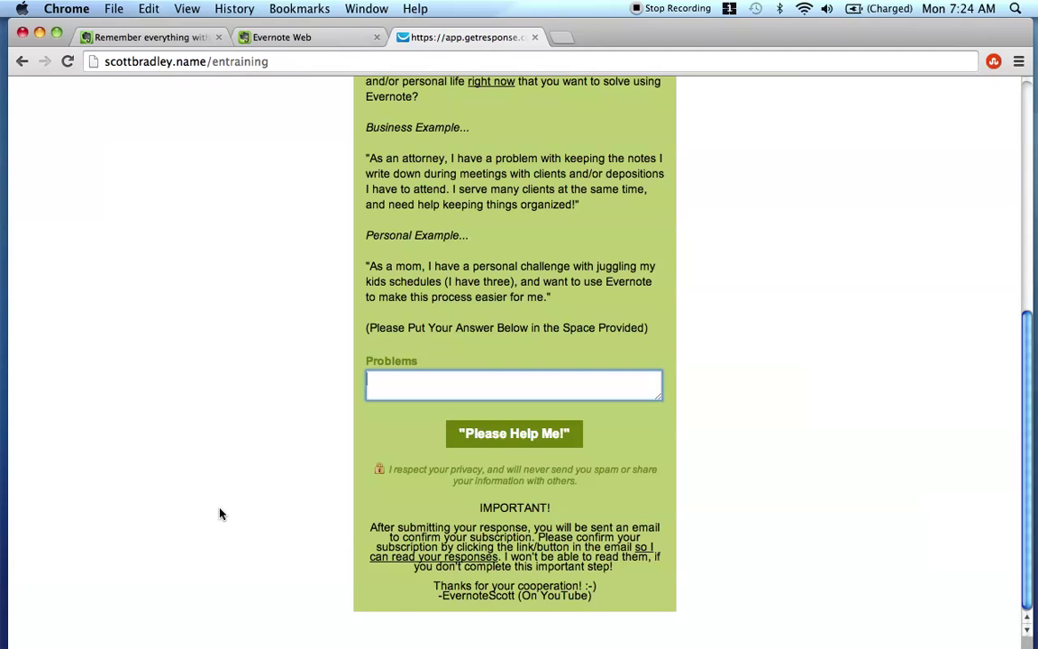
scroll(220, 513, "up", 5)
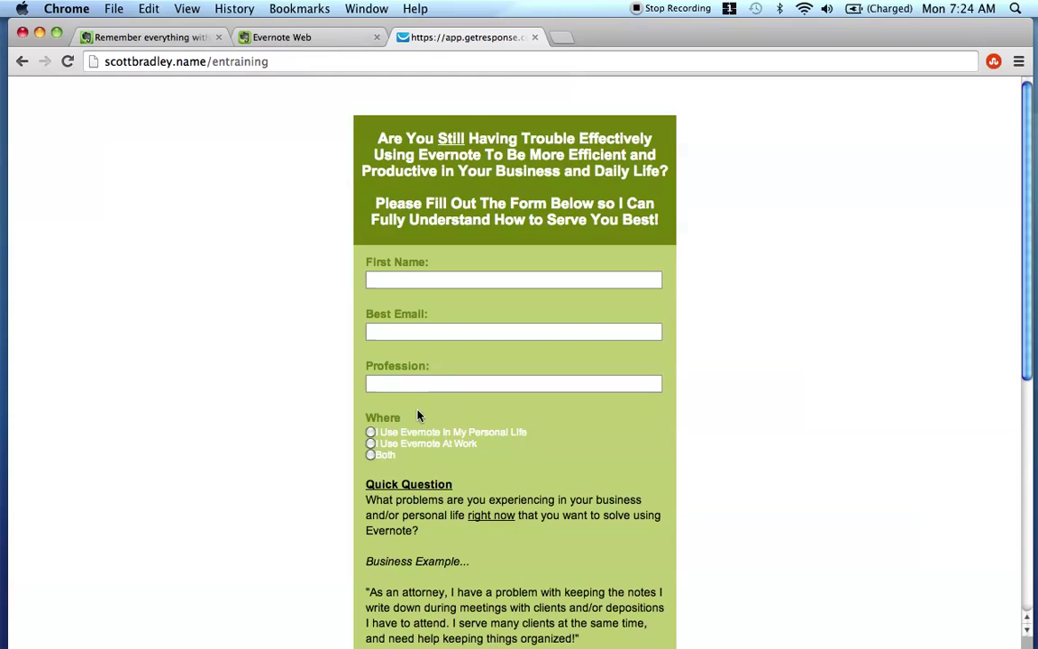
scroll(262, 331, "down", 5)
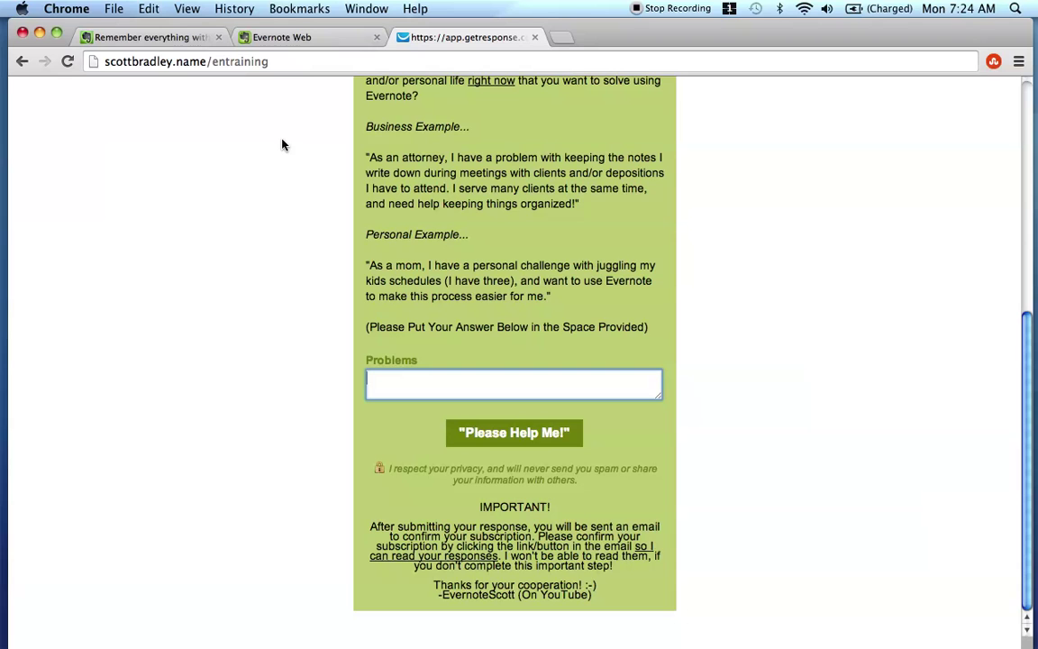
scroll(282, 144, "up", 5)
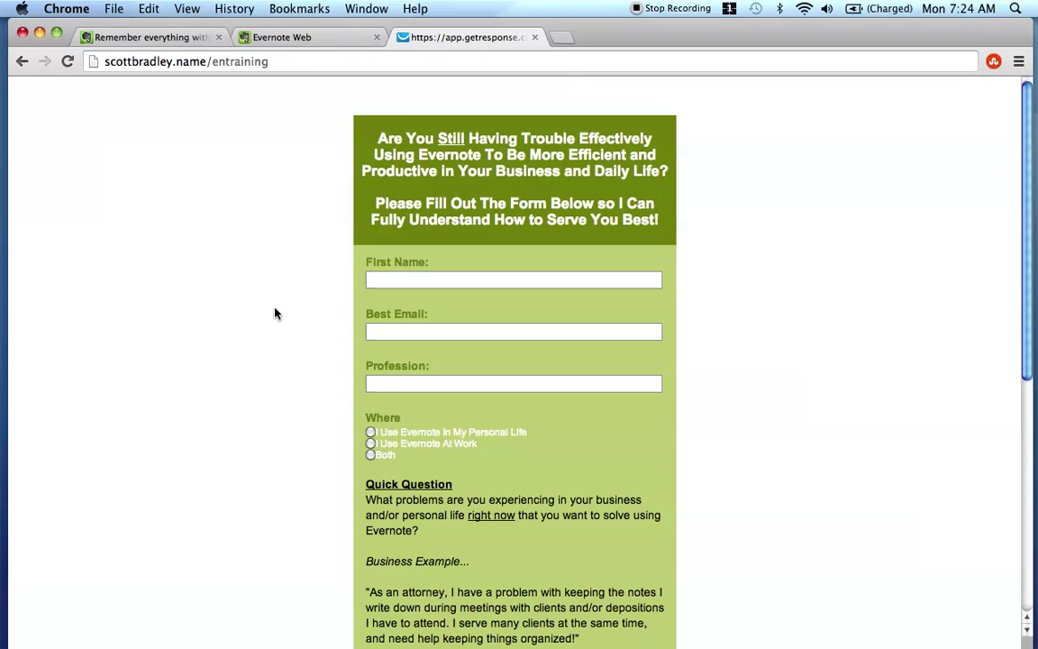
Check the Evernote Web search results briefly, return to the training form and view its contact fields and Quick Question.
left_click(292, 39)
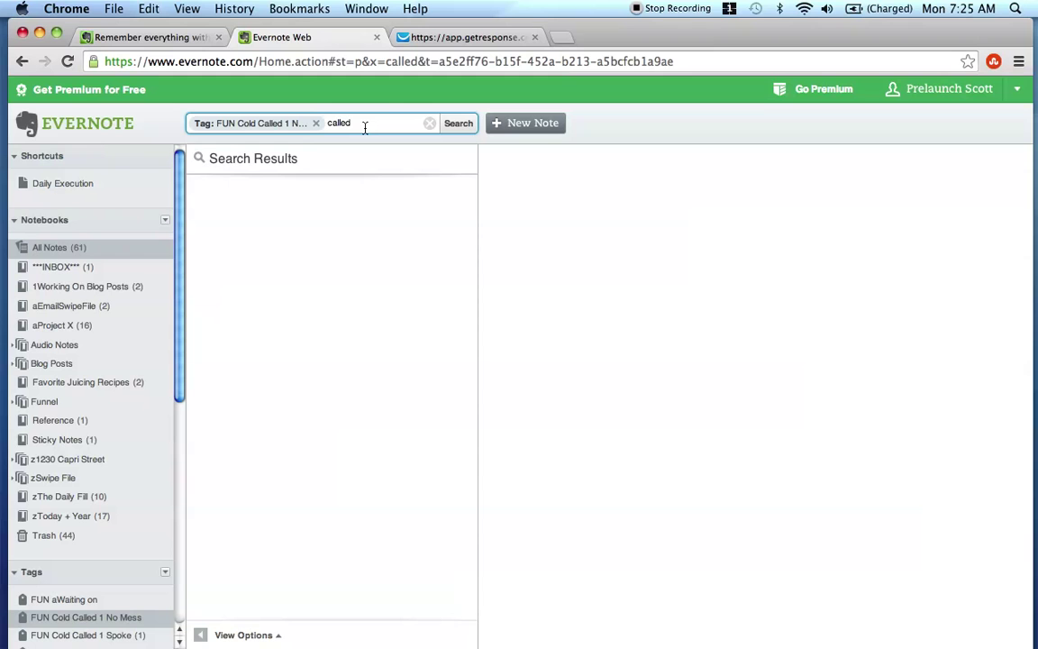
left_click(439, 34)
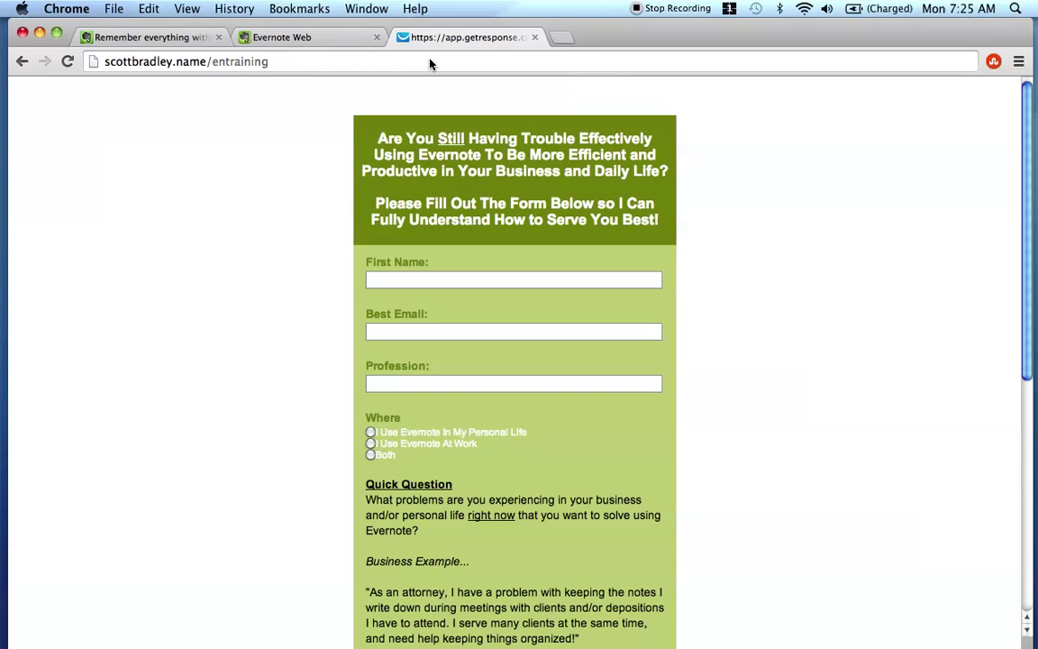
scroll(269, 332, "down", 1)
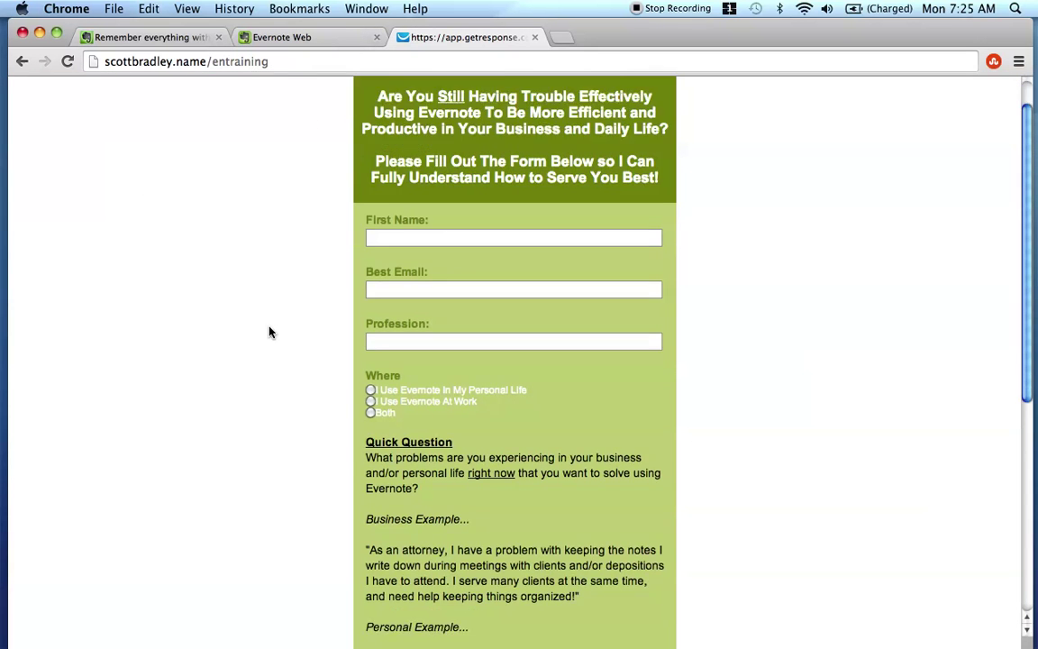
scroll(268, 332, "down", 2)
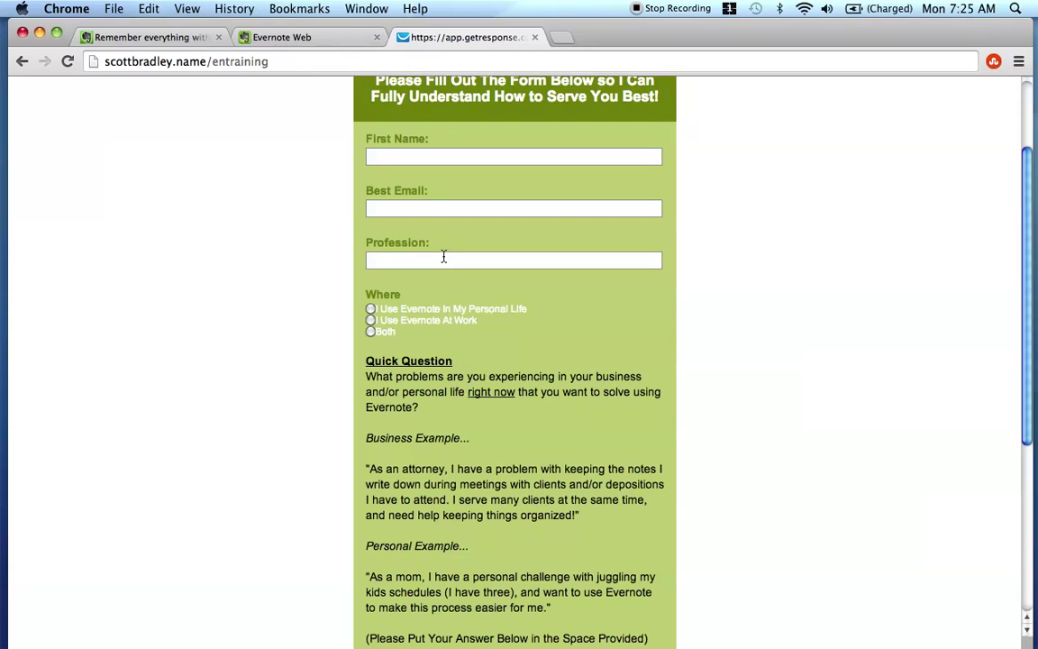